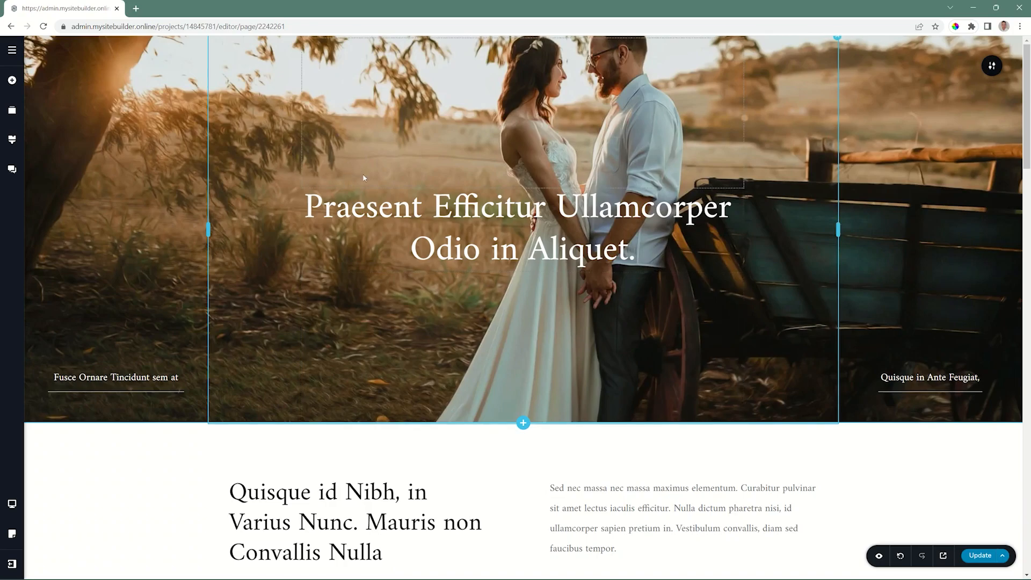
Insert the light header block with a company logo and simple menu, and move it above the hero section.
click(523, 422)
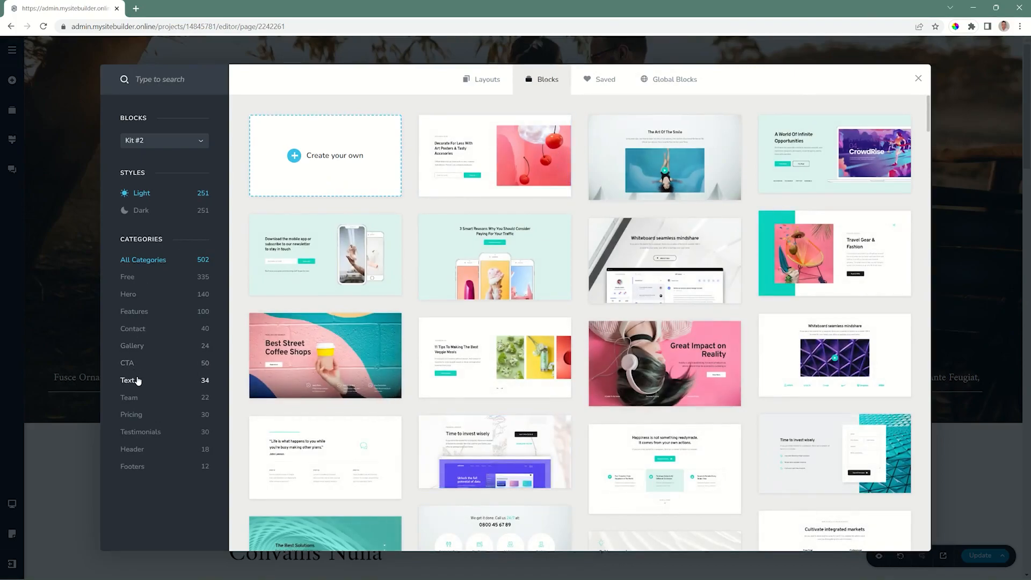
click(132, 454)
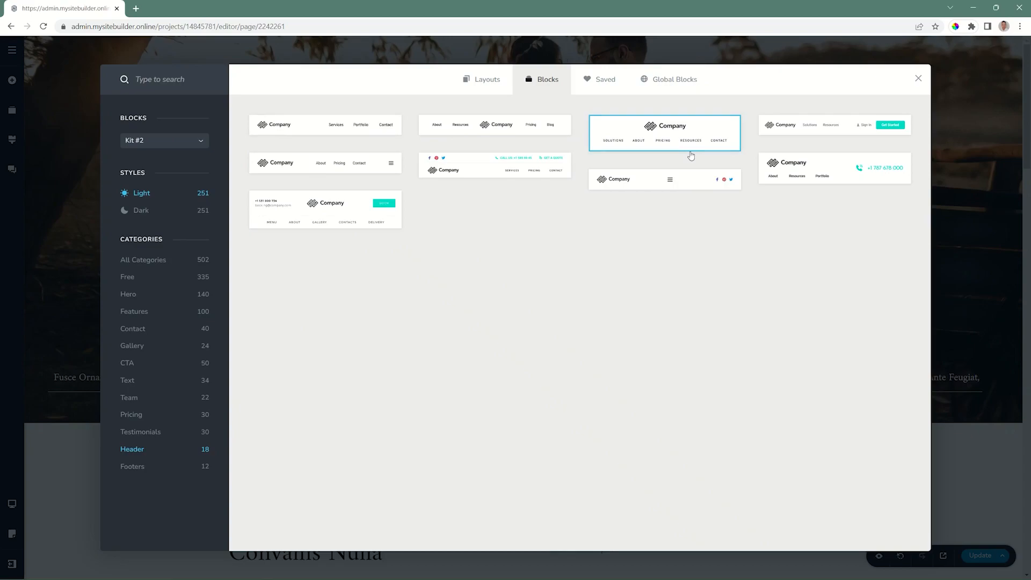
click(327, 127)
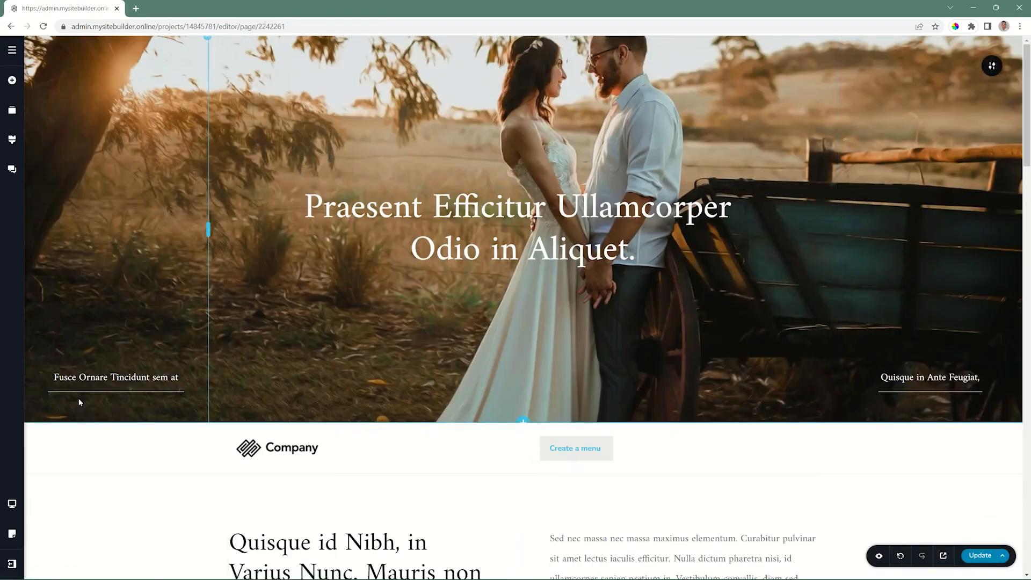
click(13, 112)
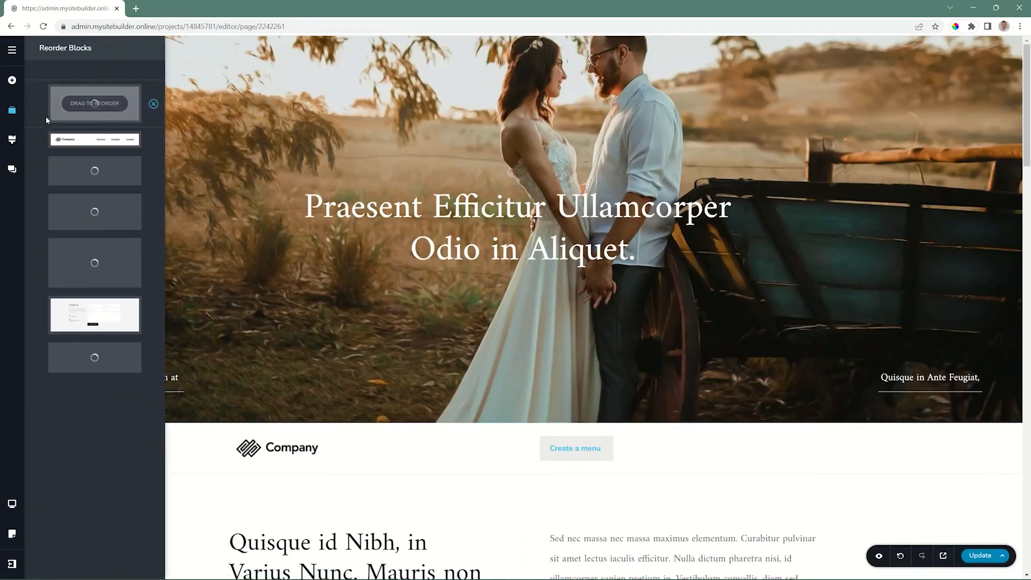
drag(67, 139, 64, 89)
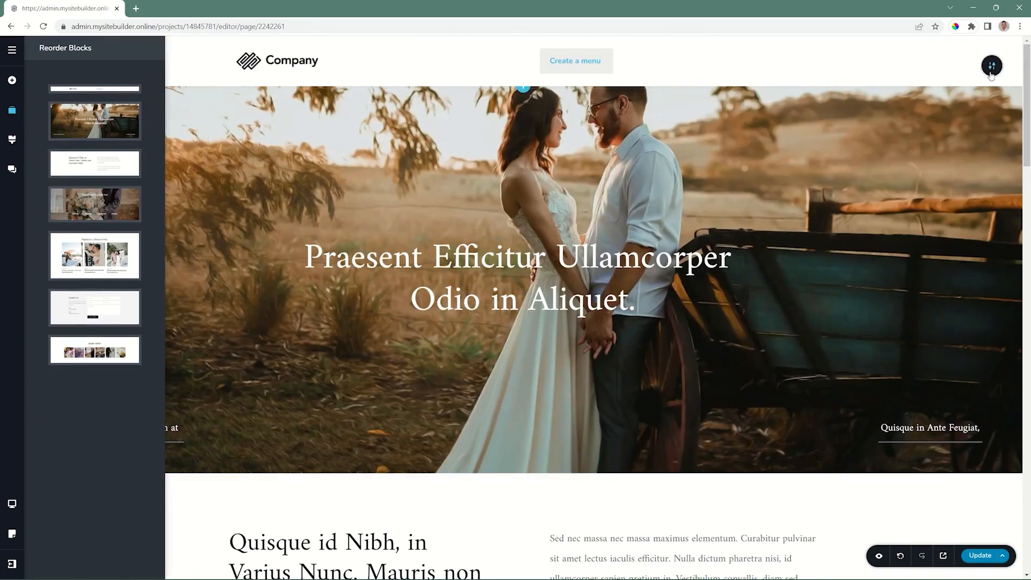
Open the new block's header options and test how the Sticky header behaves while moving through the page.
click(991, 73)
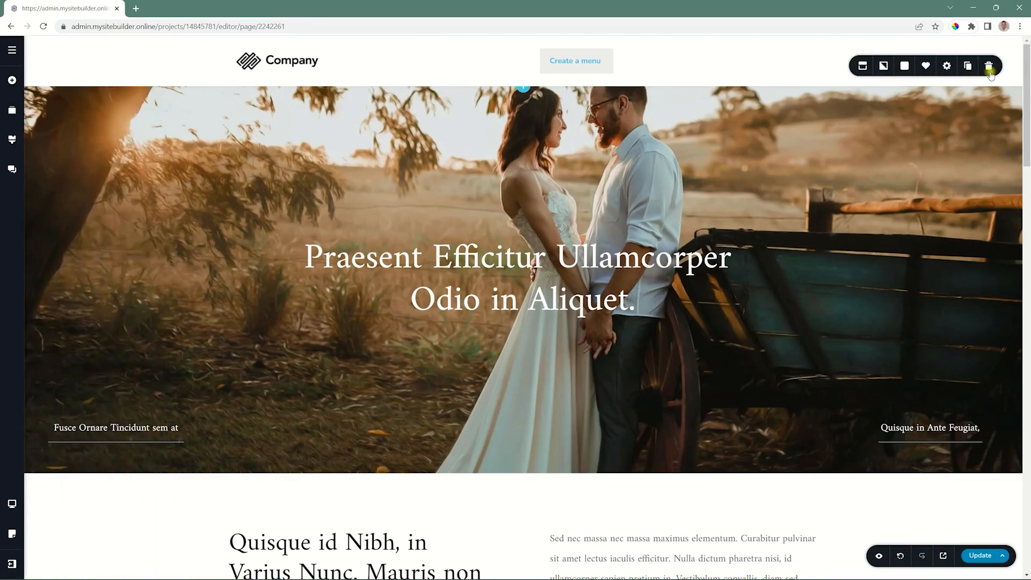
click(863, 67)
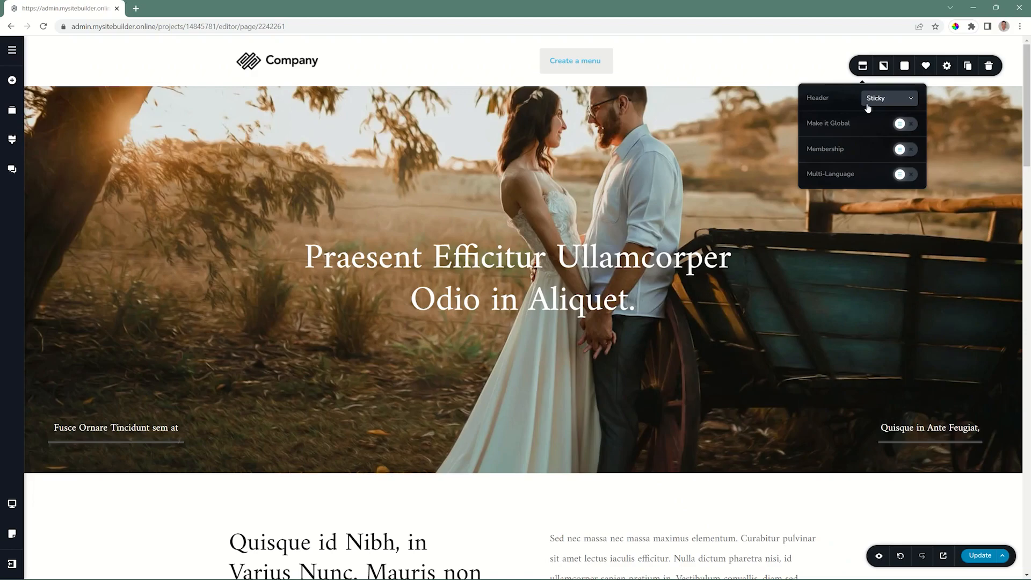
scroll(753, 130, down, 4)
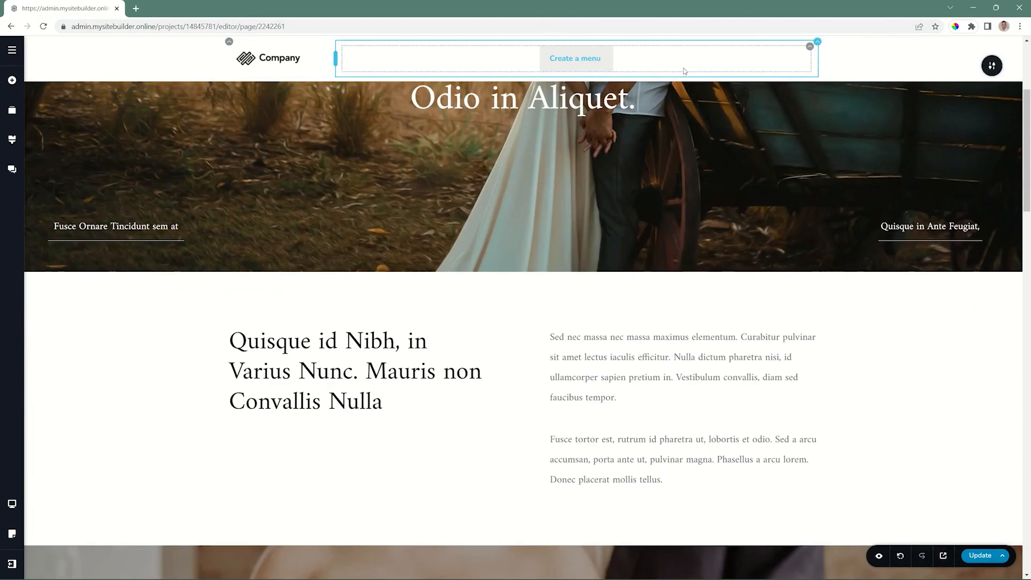
scroll(862, 108, down, 7)
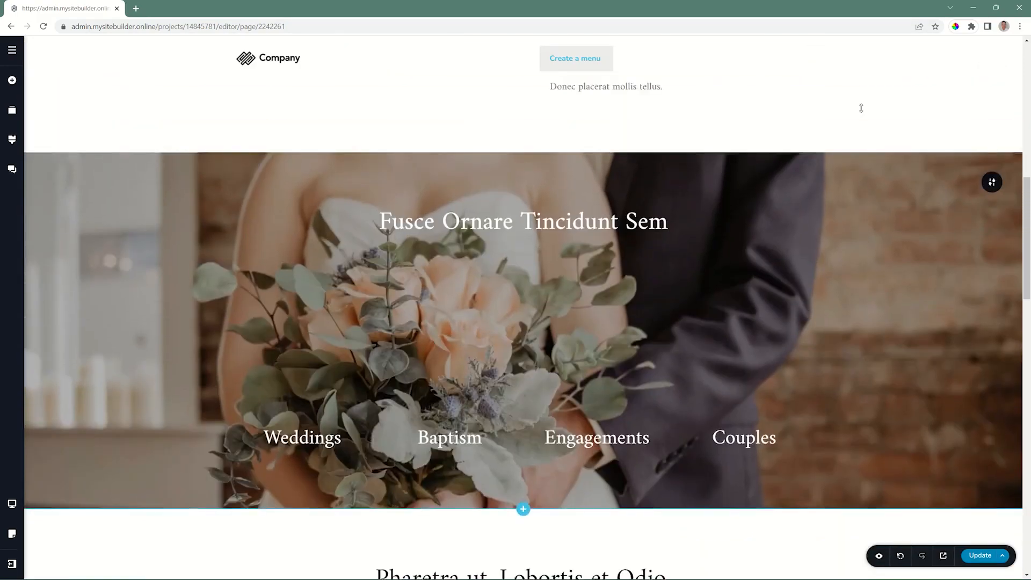
scroll(861, 108, up, 11)
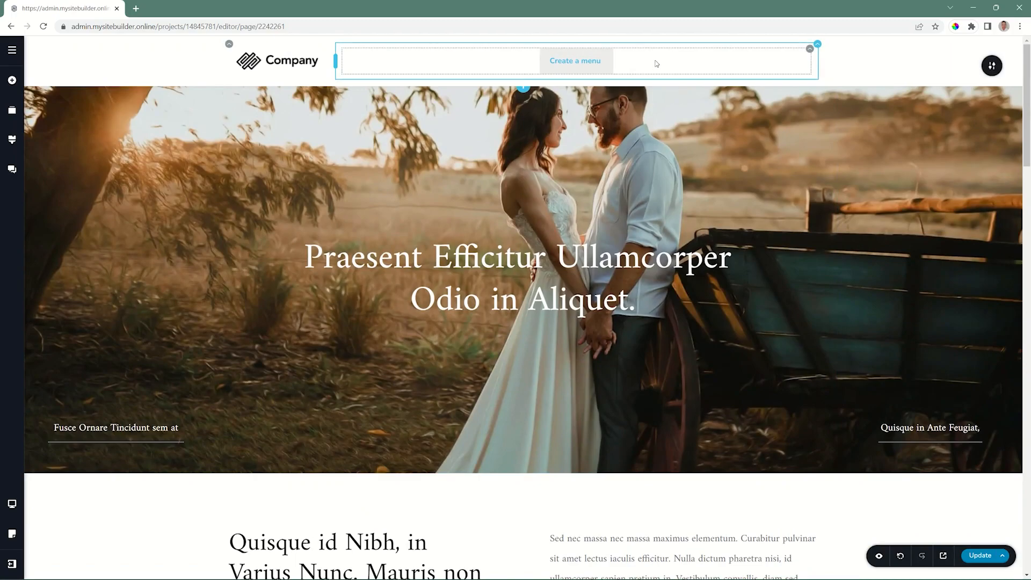
Set the header type to Static and test how it behaves down the page.
click(992, 65)
click(889, 98)
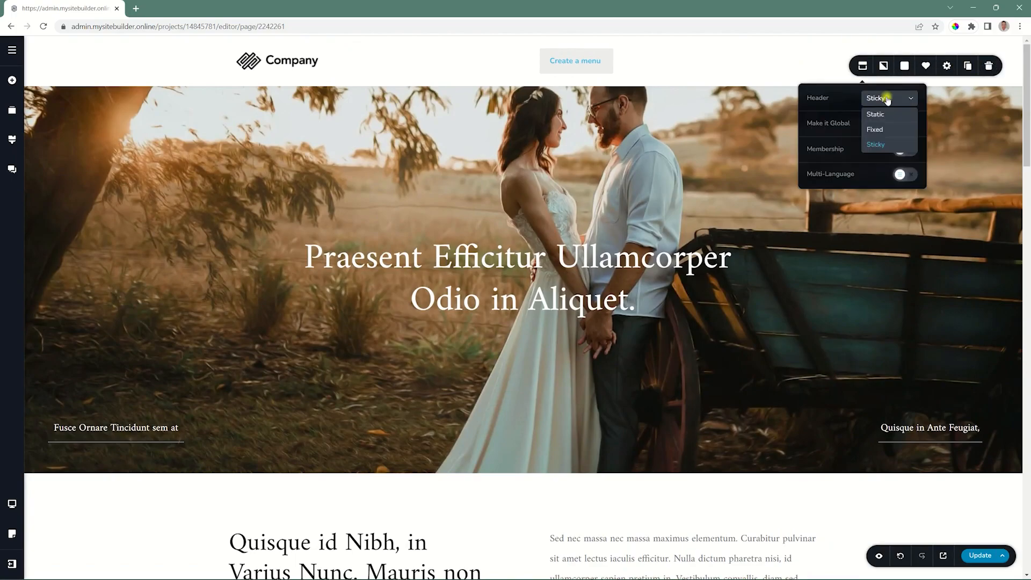
click(881, 113)
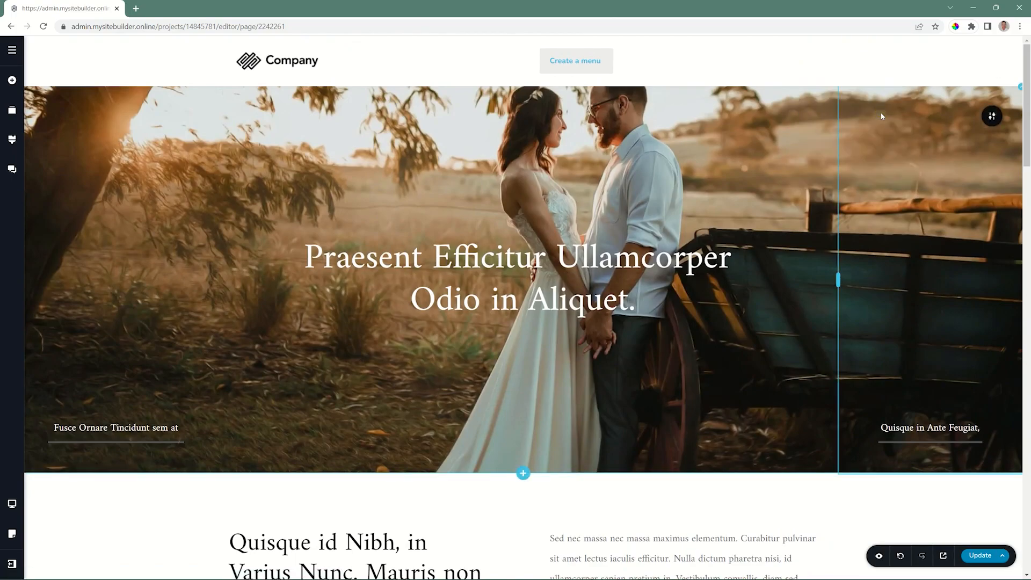
scroll(813, 114, down, 5)
scroll(813, 114, up, 5)
Set the header type to Fixed and test its behaviour down the page.
click(992, 65)
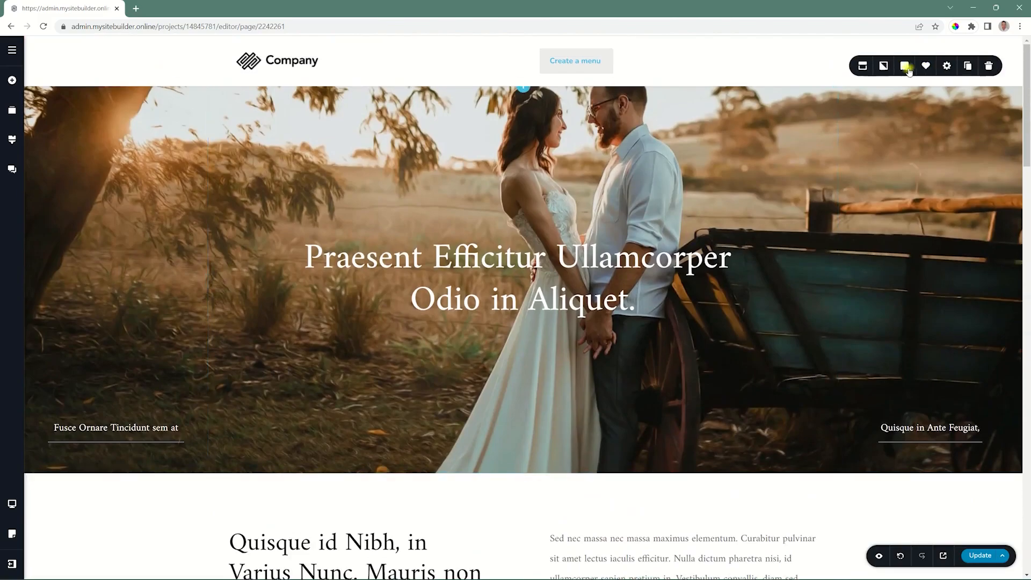
click(863, 65)
click(884, 98)
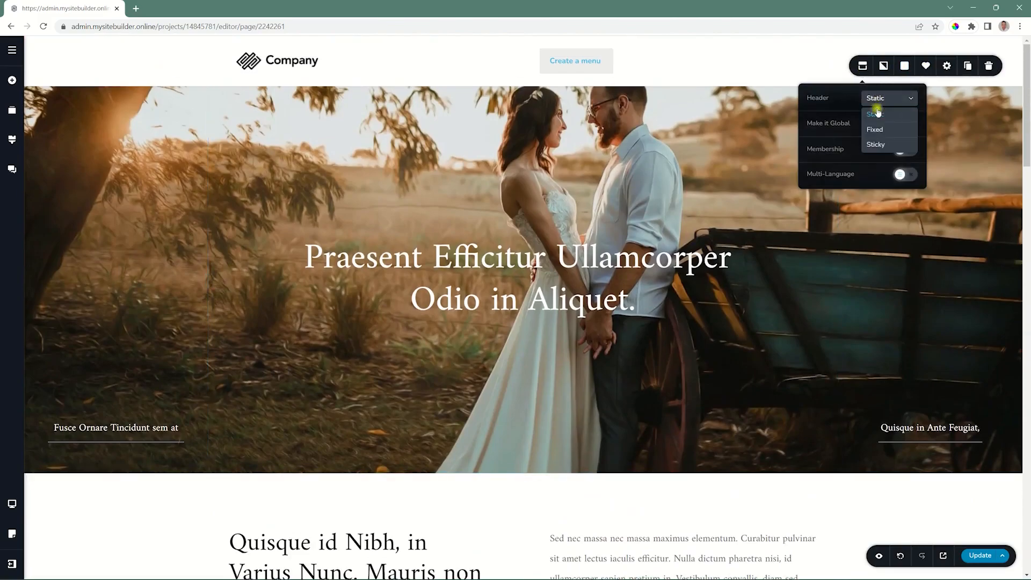
click(880, 133)
scroll(880, 133, down, 15)
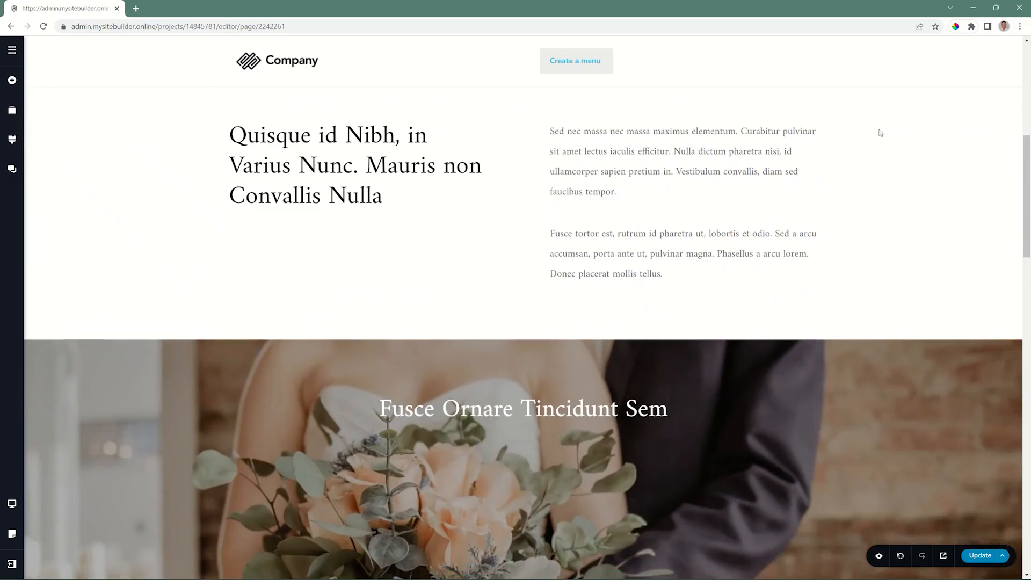
scroll(880, 133, up, 15)
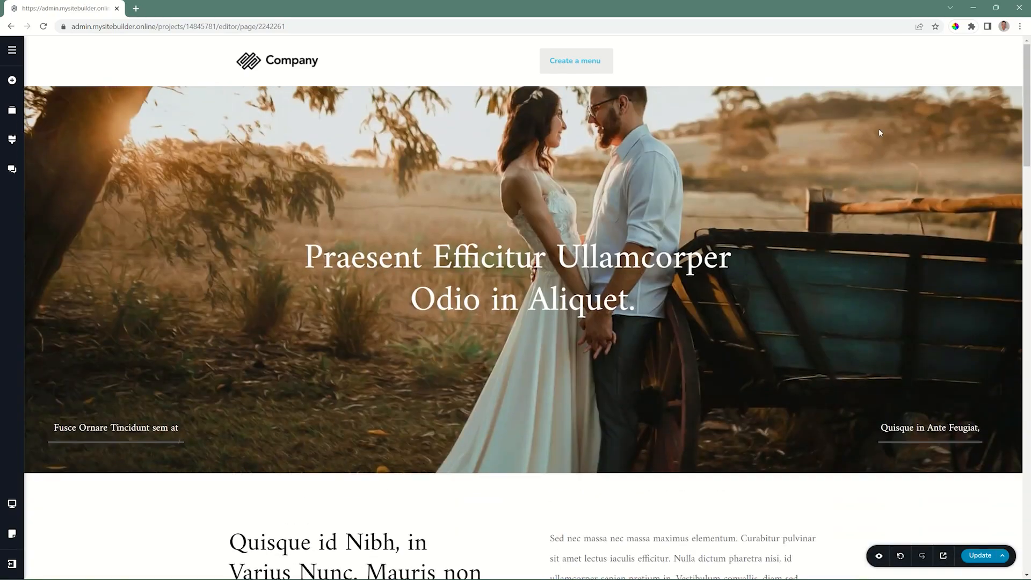
Set the header type back to Static.
click(993, 66)
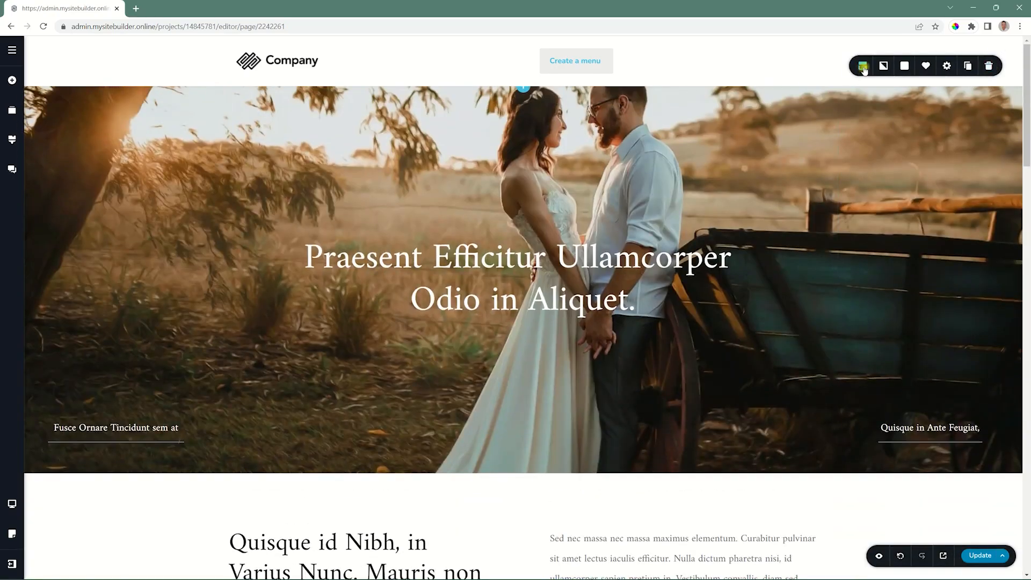
click(863, 65)
click(894, 98)
click(889, 115)
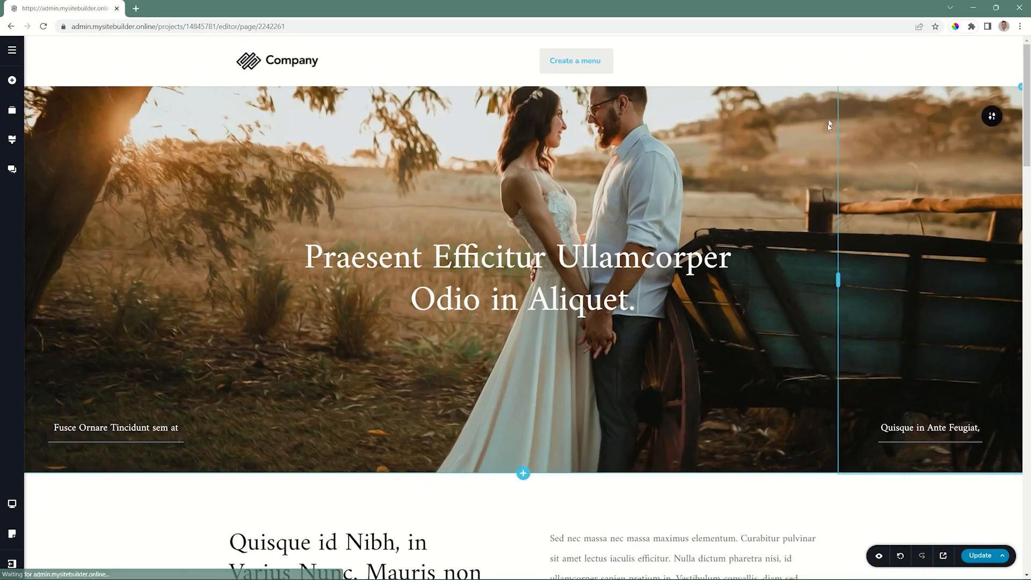
Make the header block global, set its display condition to Include All, and save the condition.
click(988, 67)
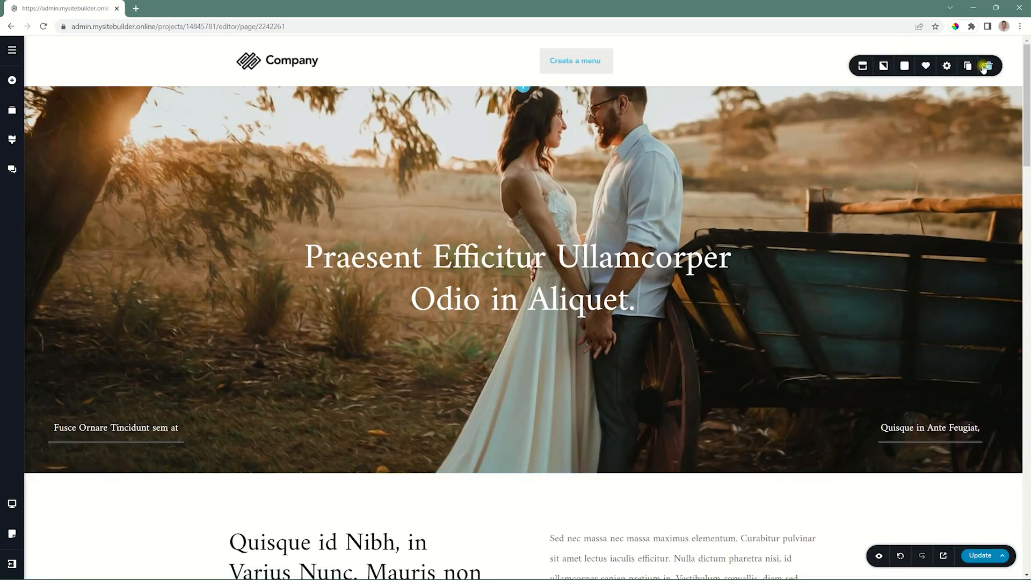
click(863, 66)
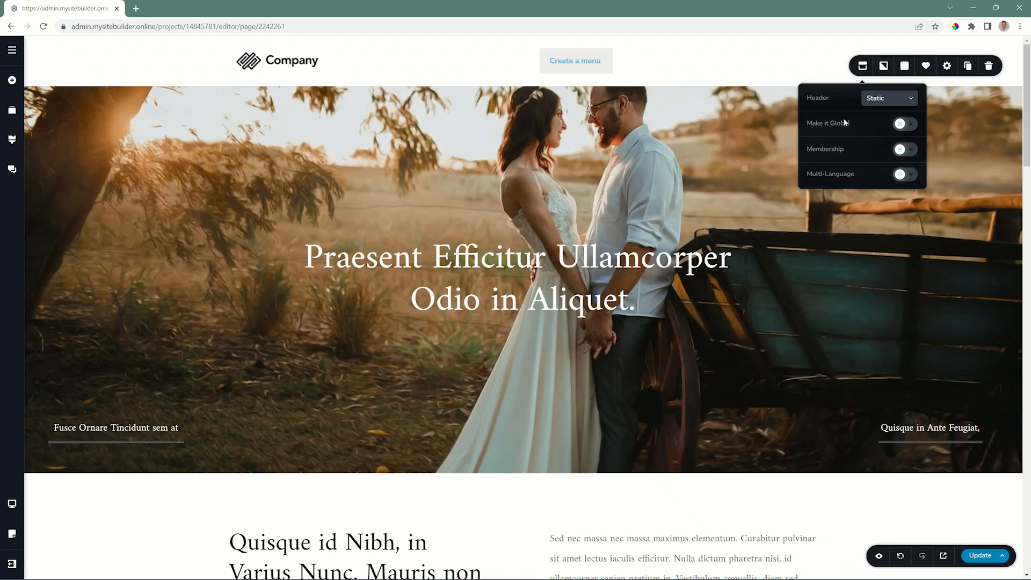
click(905, 125)
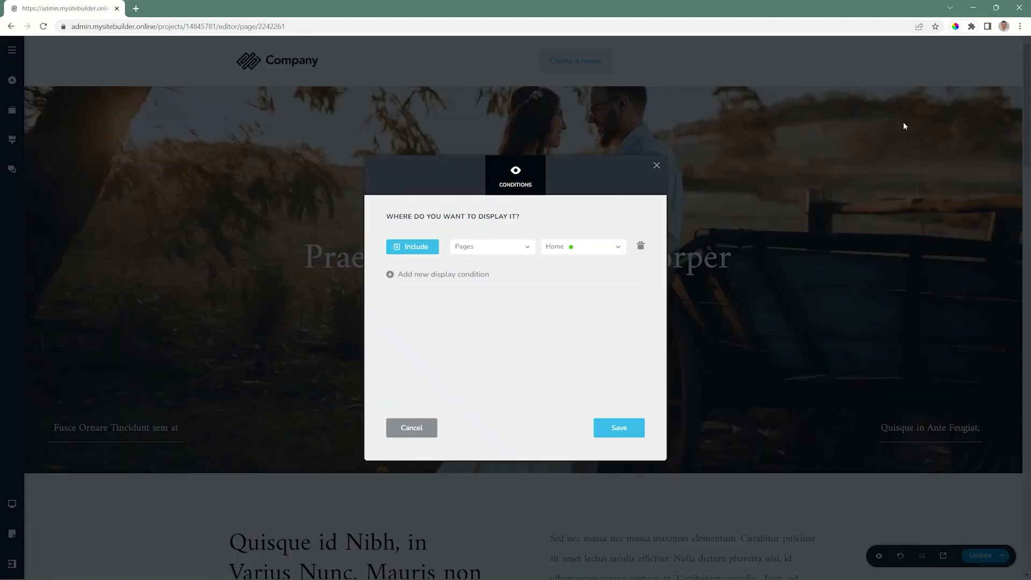
click(521, 251)
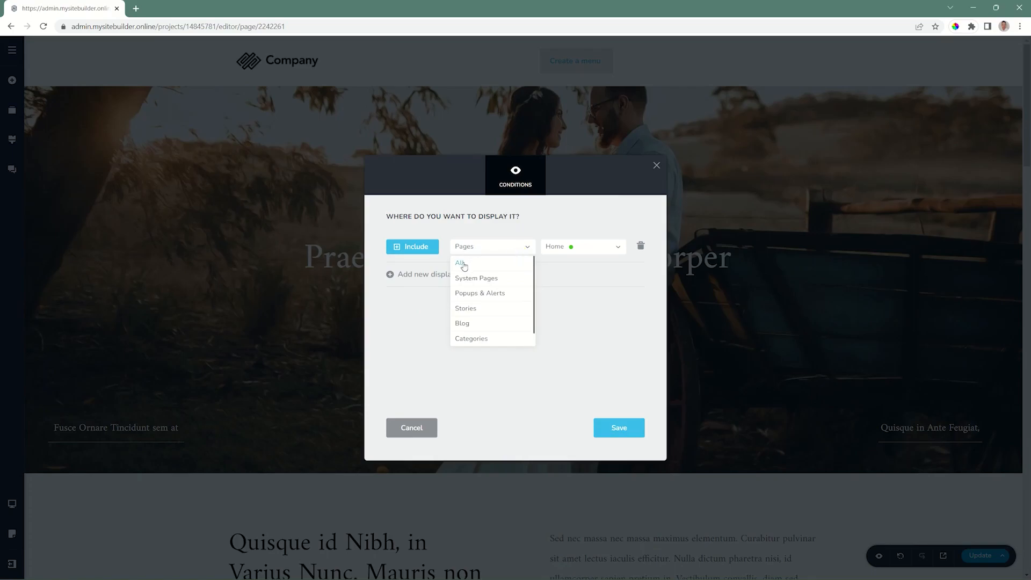
click(464, 266)
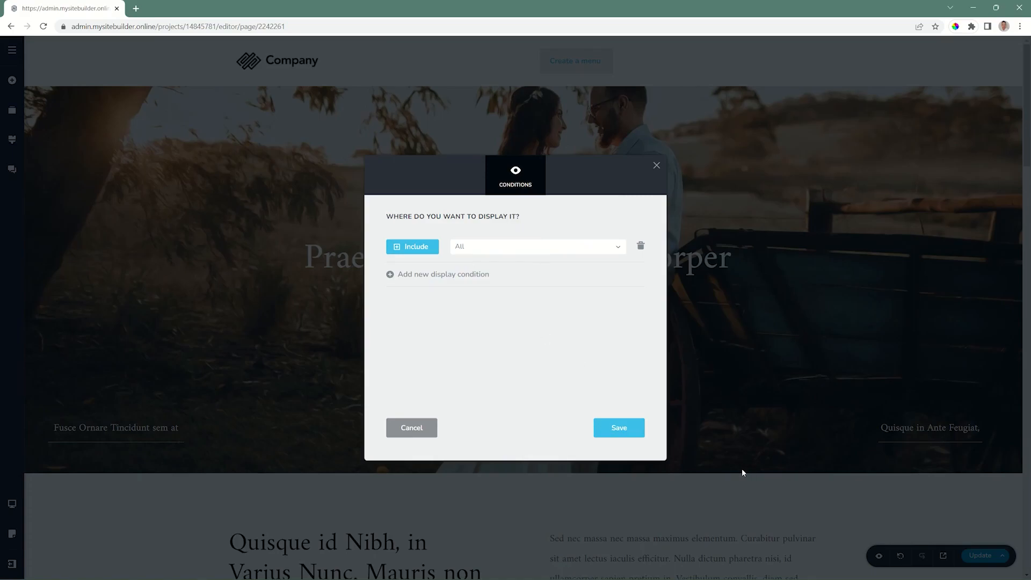
click(612, 427)
click(656, 165)
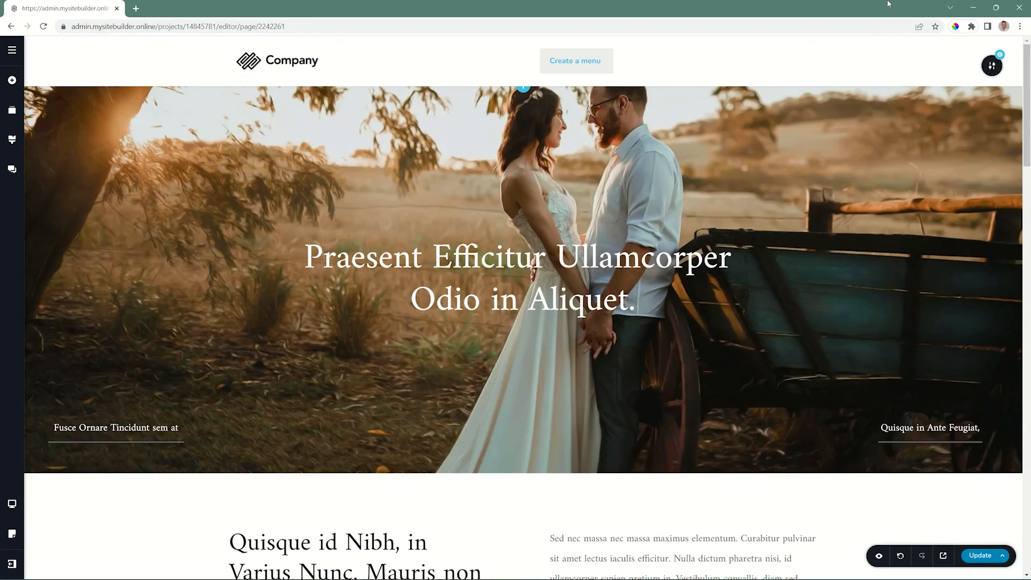
Check the header's background image options and apply a solid black overlay (#000000) to the block.
click(993, 67)
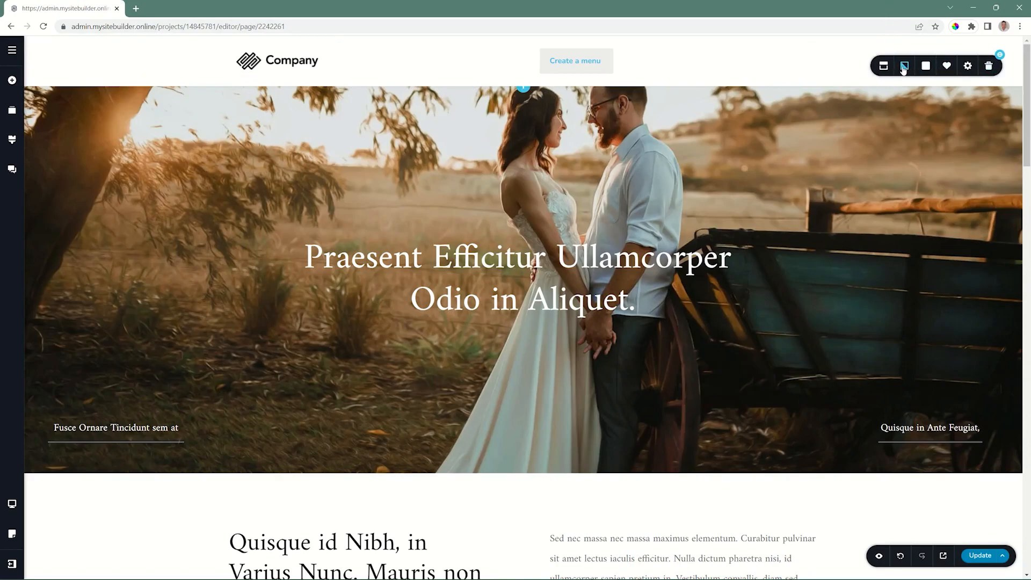
click(905, 66)
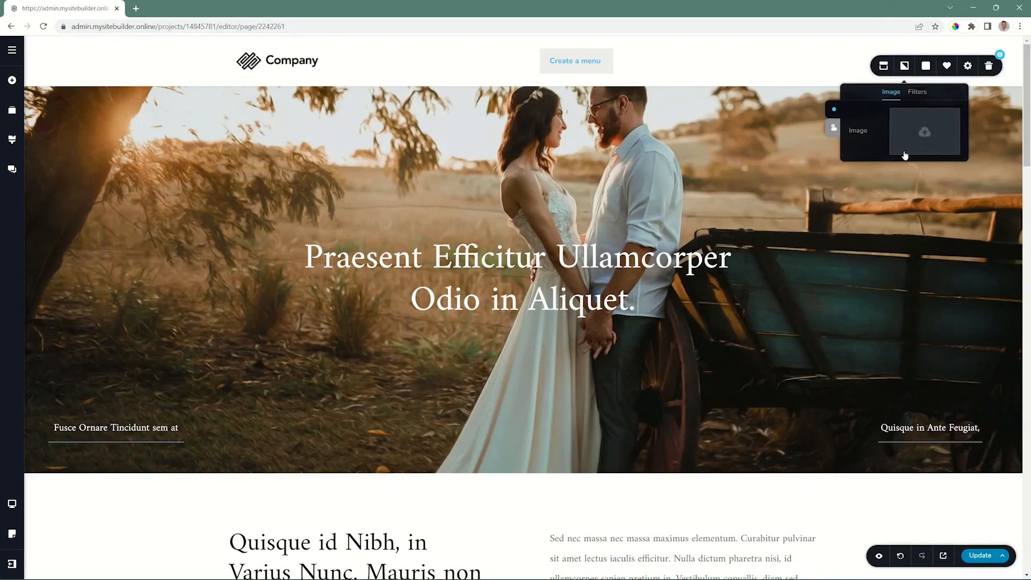
click(926, 65)
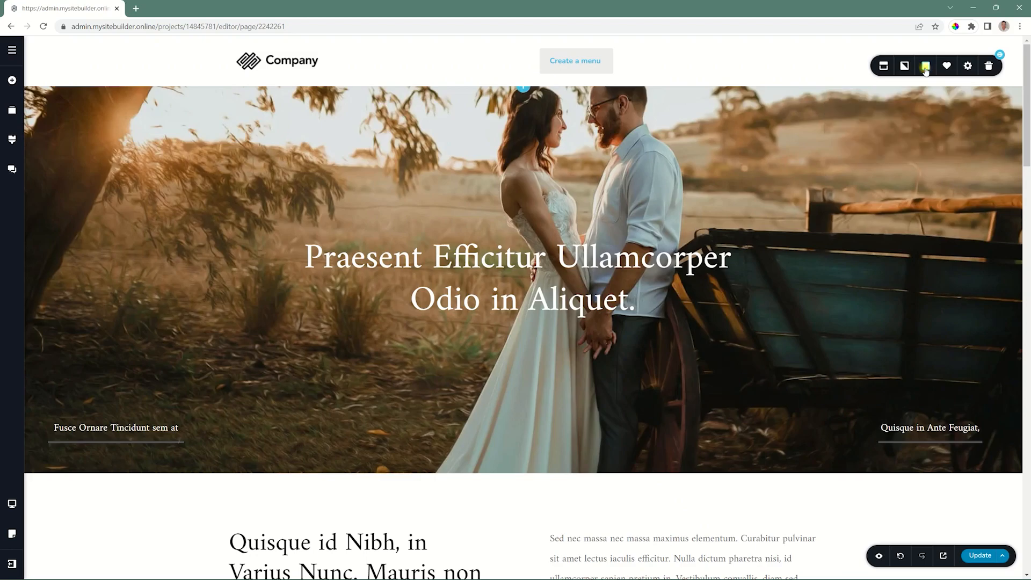
click(890, 194)
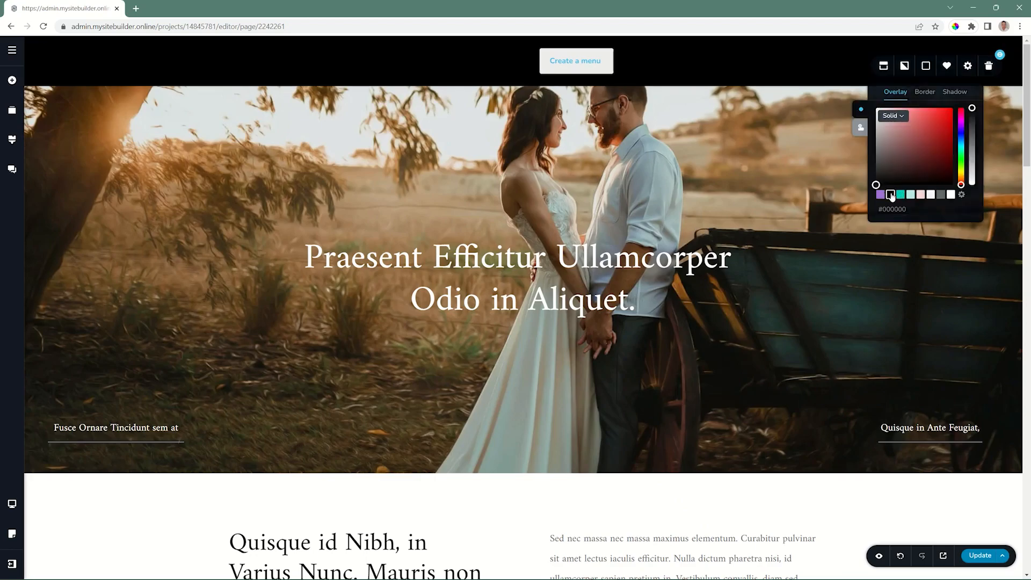
Give the header a solid border of size 8 and choose the dark grey swatch for its outset shadow.
click(932, 96)
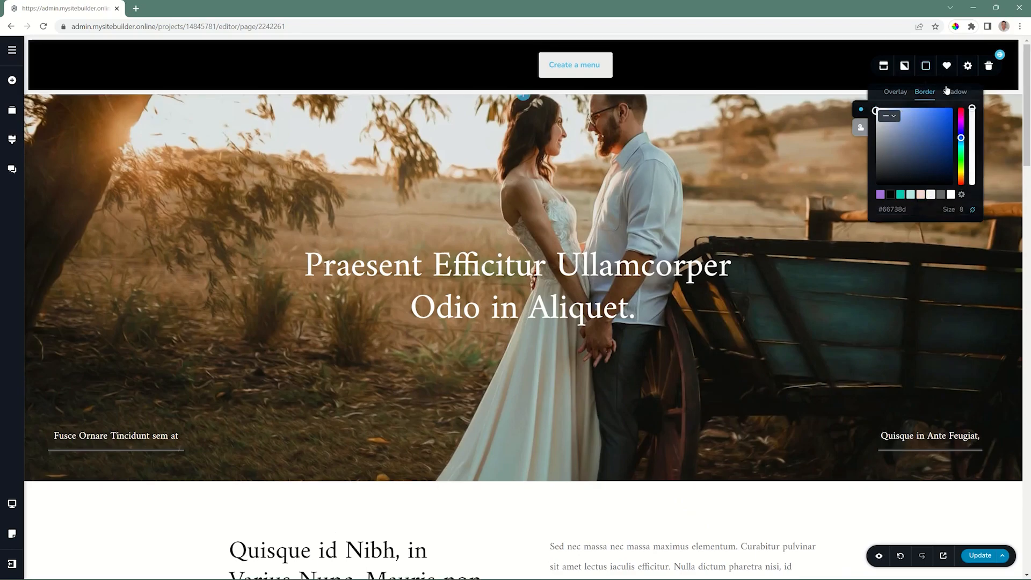
click(955, 91)
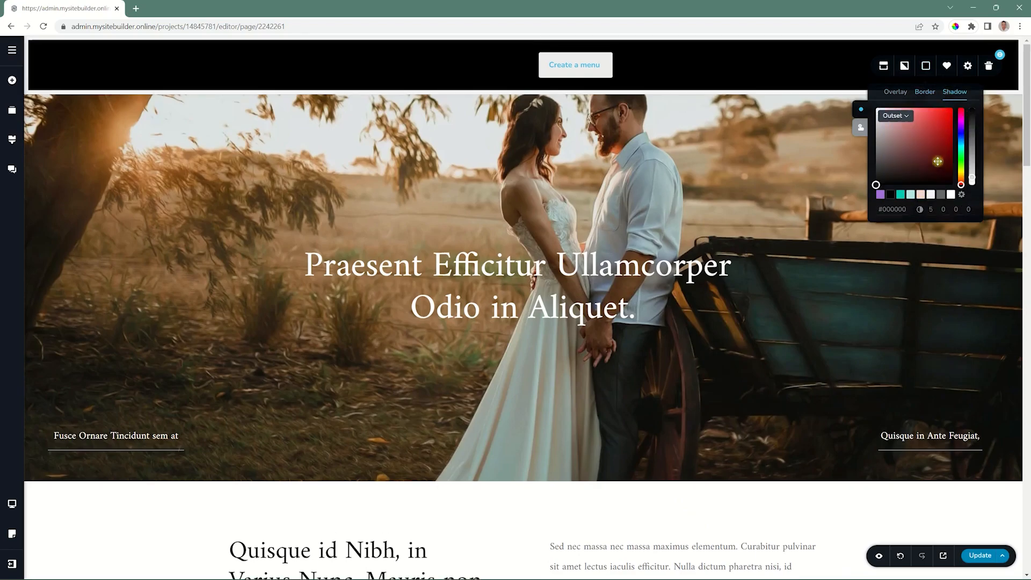
click(940, 194)
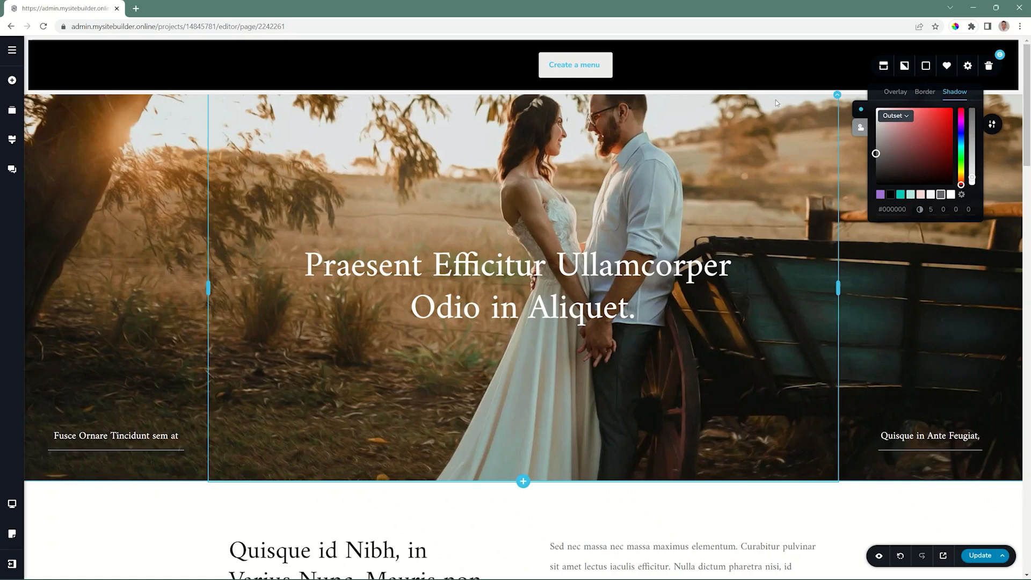
Review the header's width setting and its basic styling options for padding, margin, corners and dividers.
click(968, 66)
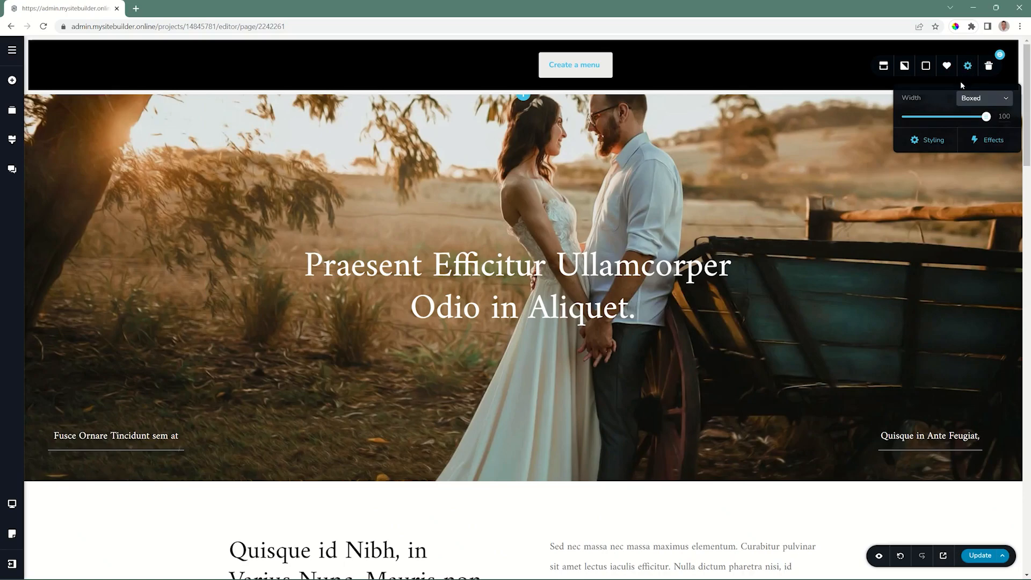
click(929, 139)
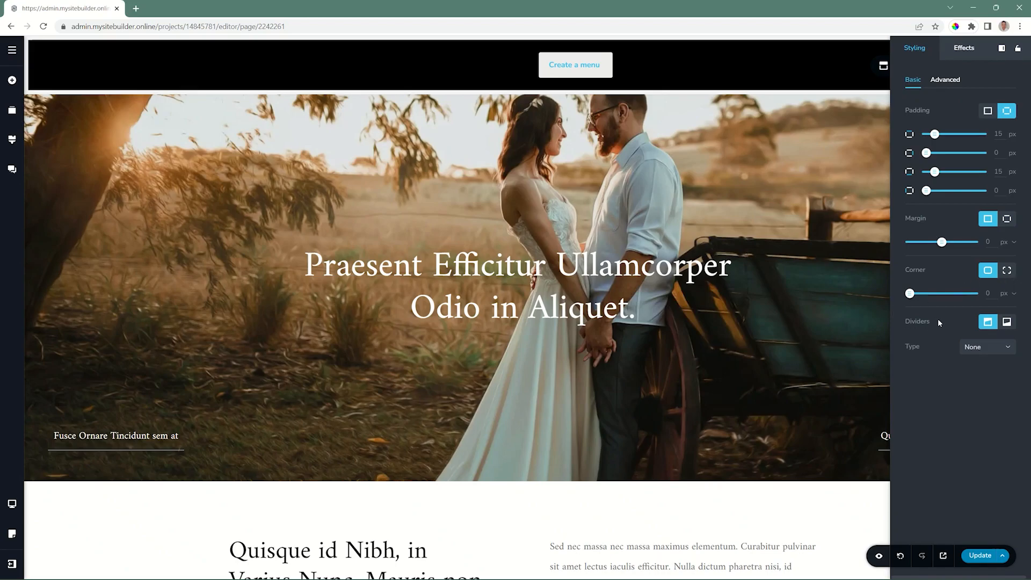
click(855, 122)
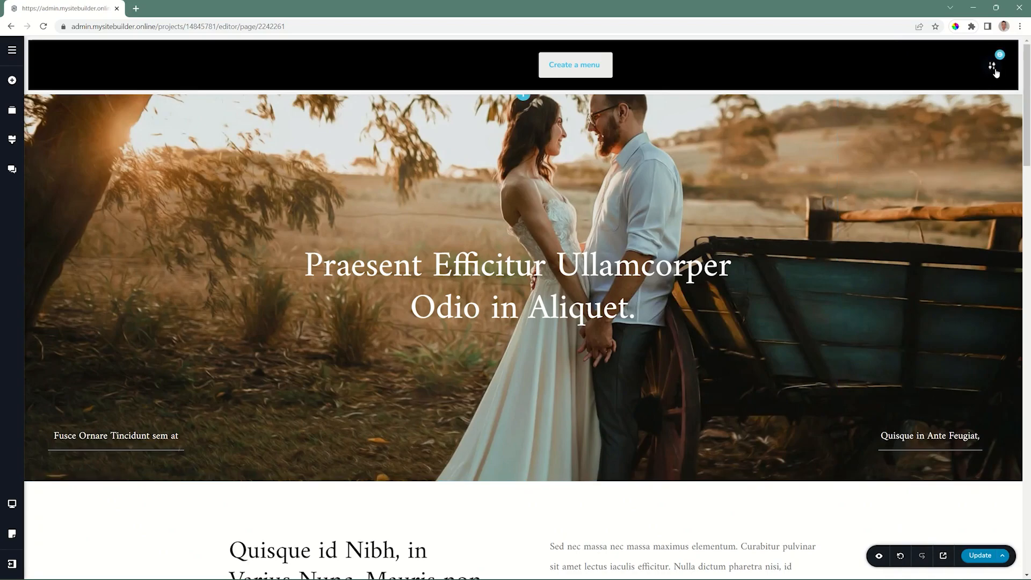
Change the header's type from Static to one that stays on screen while the page scrolls, and check it further down the page.
click(883, 67)
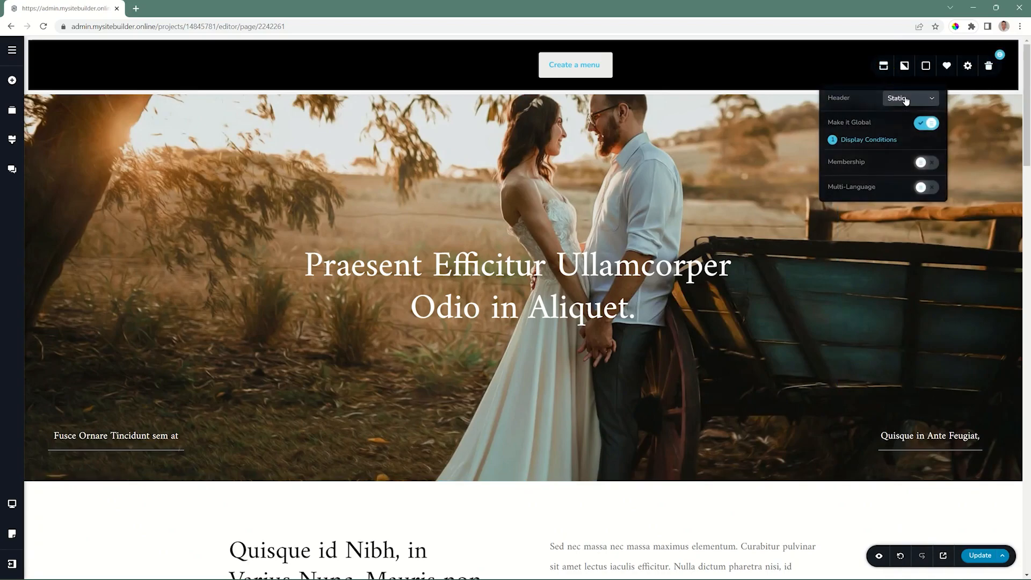
click(906, 99)
click(906, 130)
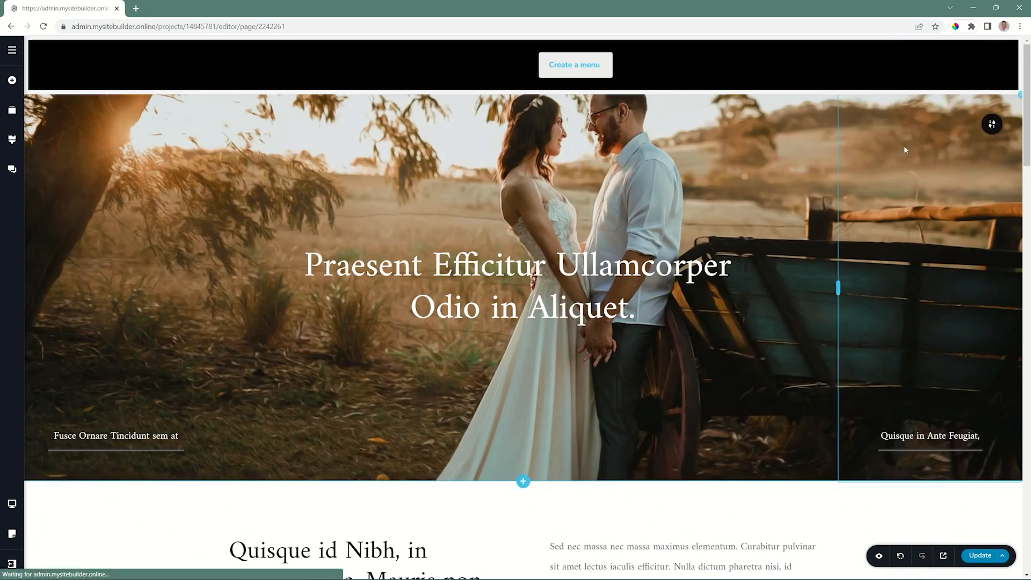
scroll(906, 147, down, 4)
scroll(908, 149, down, 2)
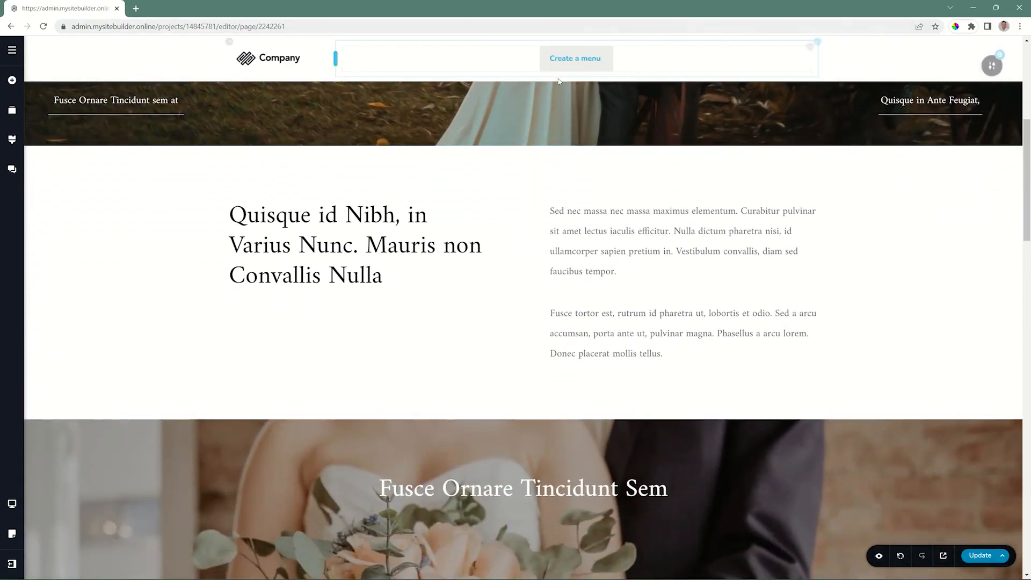
Give the header shown while scrolling a solid black overlay with reduced opacity.
click(989, 66)
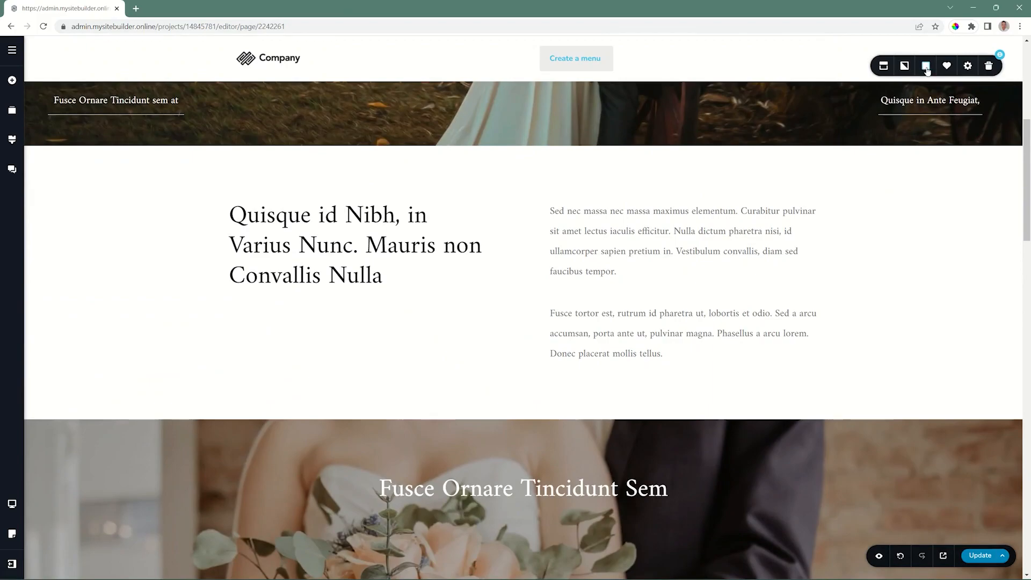
click(926, 65)
drag(971, 110, 973, 139)
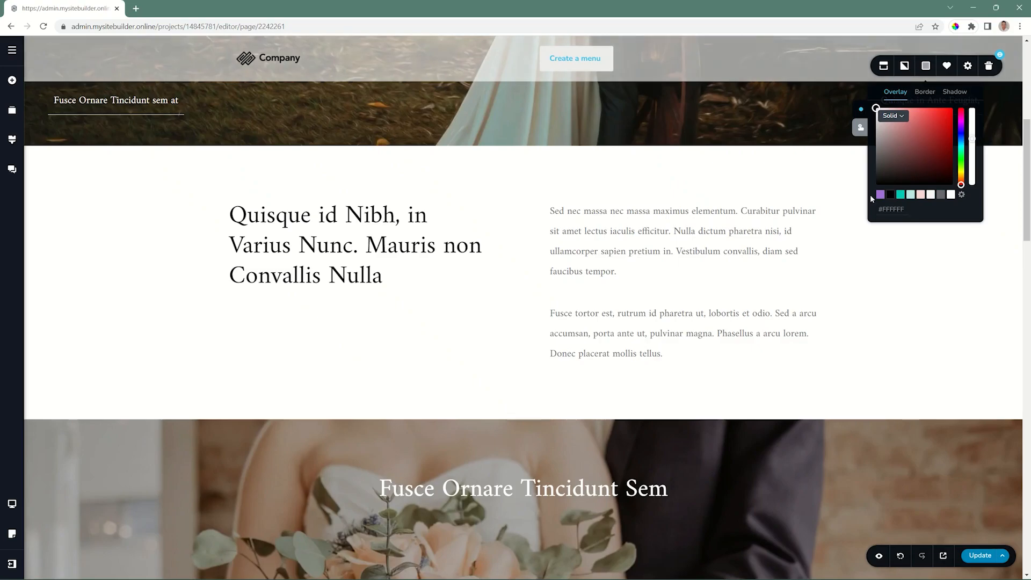
click(891, 195)
drag(972, 138, 973, 154)
Inspect the image settings of the Company logo in the scrolling header.
click(267, 58)
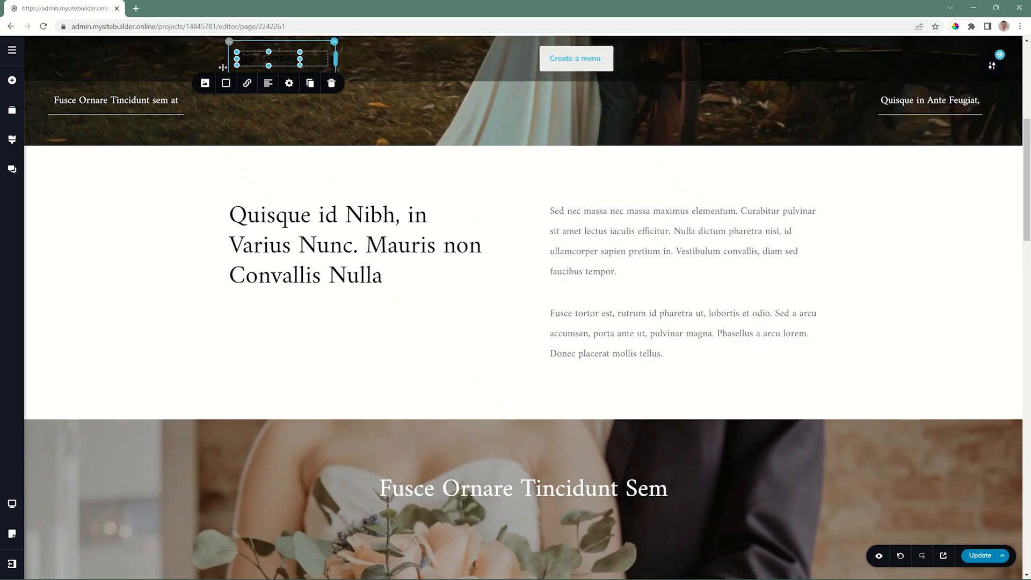
click(205, 83)
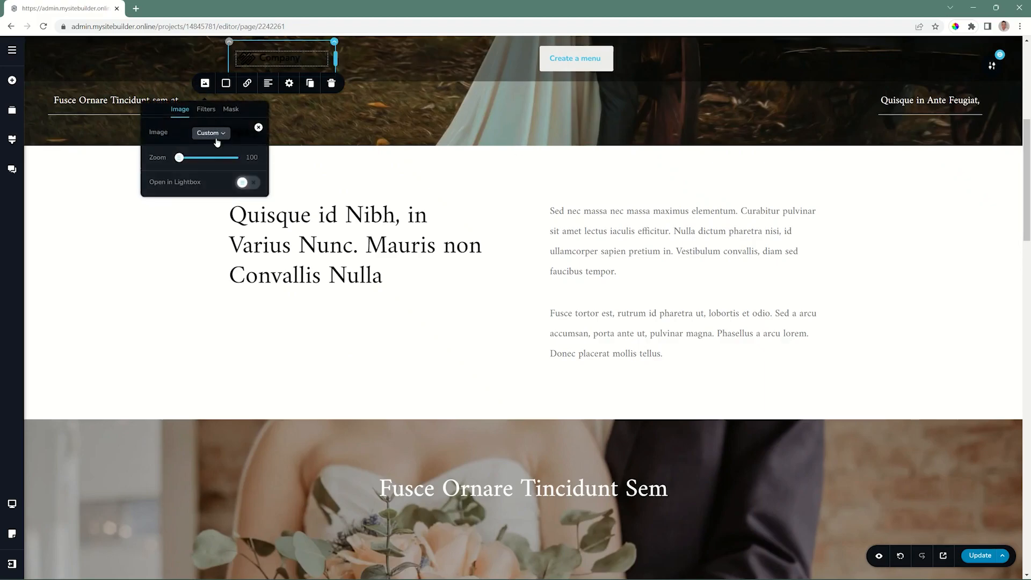
click(995, 67)
Add the light Kit #2 footer block with a centred one-row menu above social icons below the Image Gallery.
drag(1028, 146, 1030, 478)
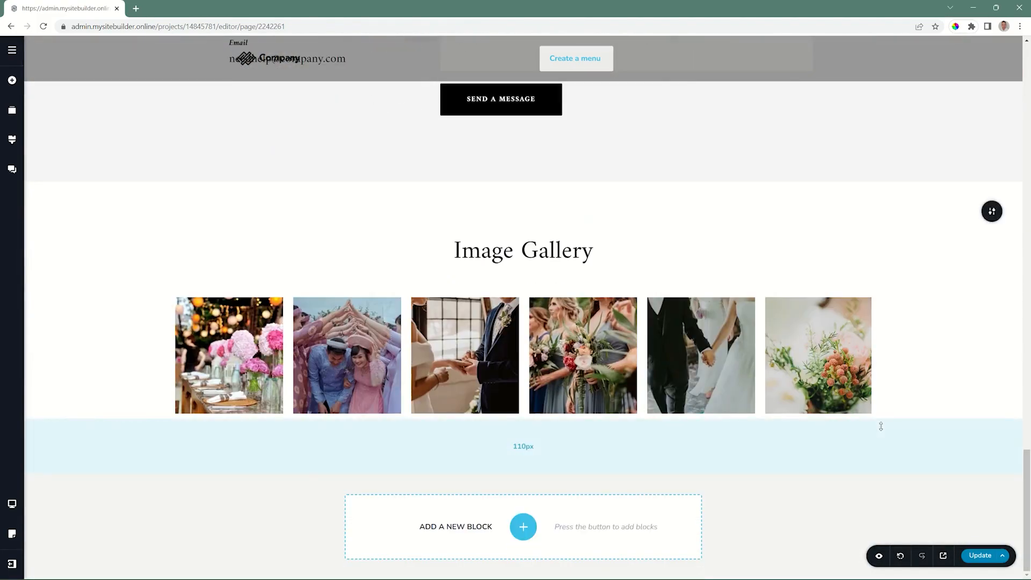
click(520, 525)
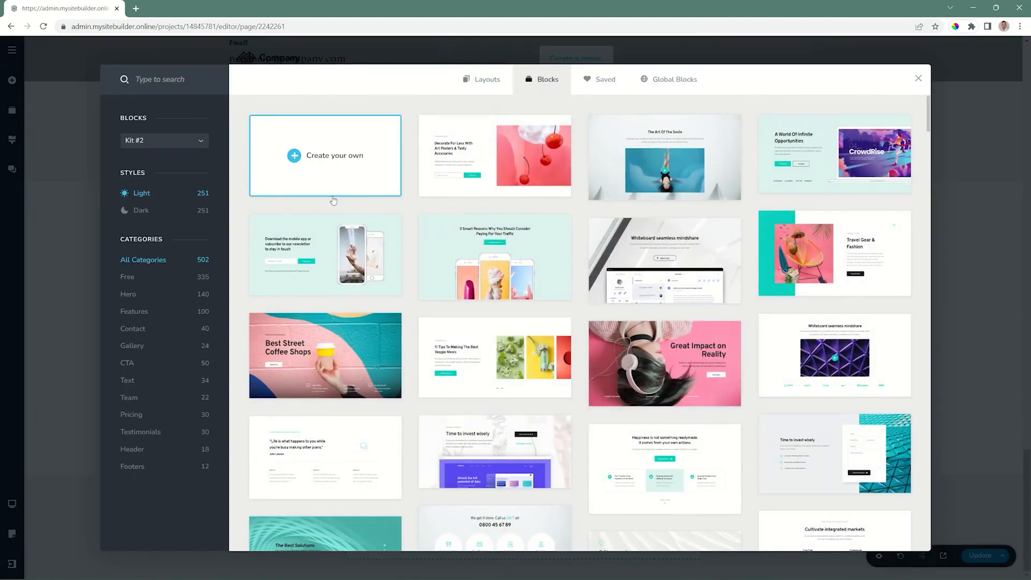
click(135, 468)
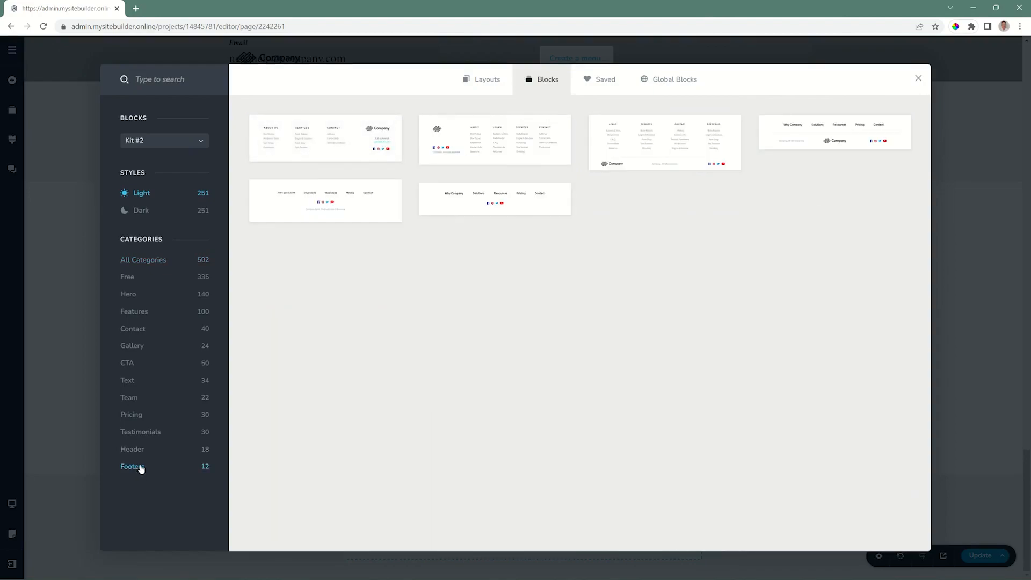
click(473, 205)
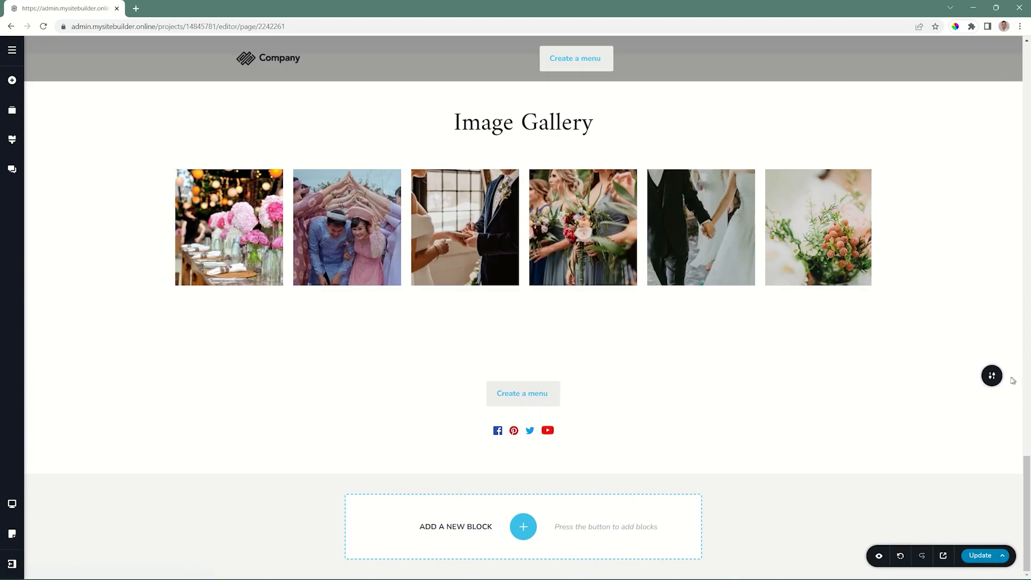
Make the footer block global, set its display condition to Include All, and save the condition.
mouse_move(991, 377)
click(863, 376)
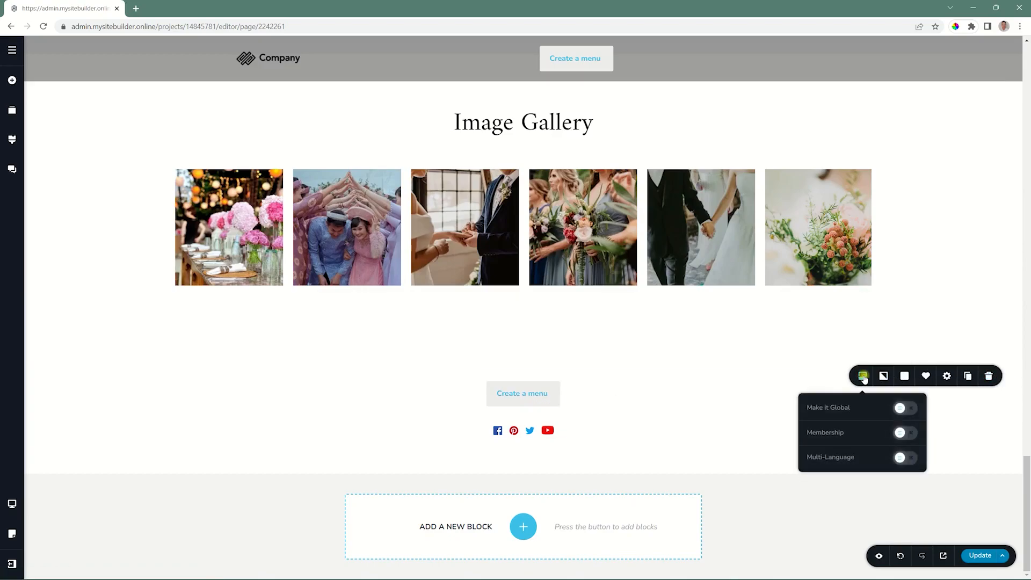
click(907, 409)
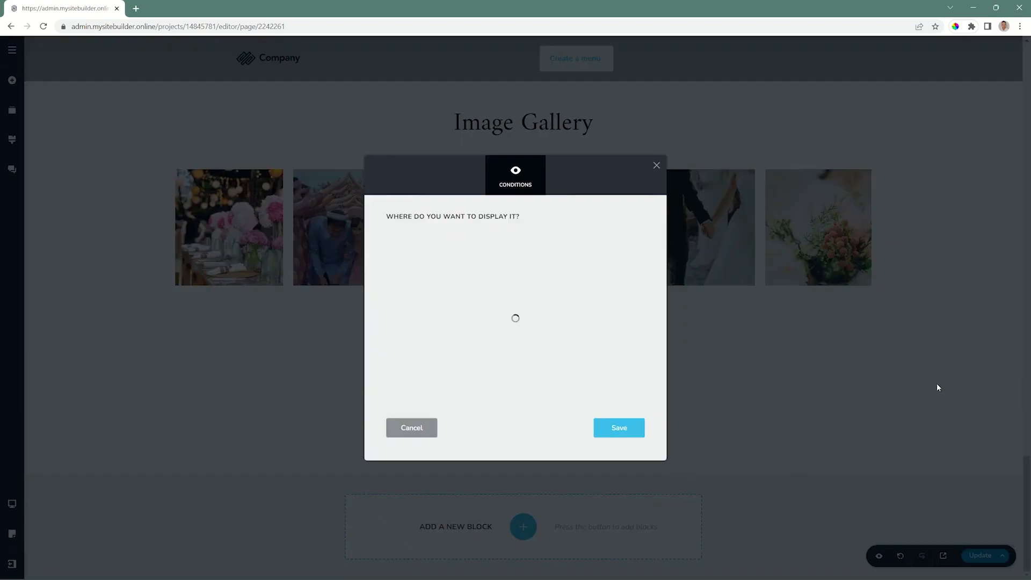
click(488, 247)
click(473, 263)
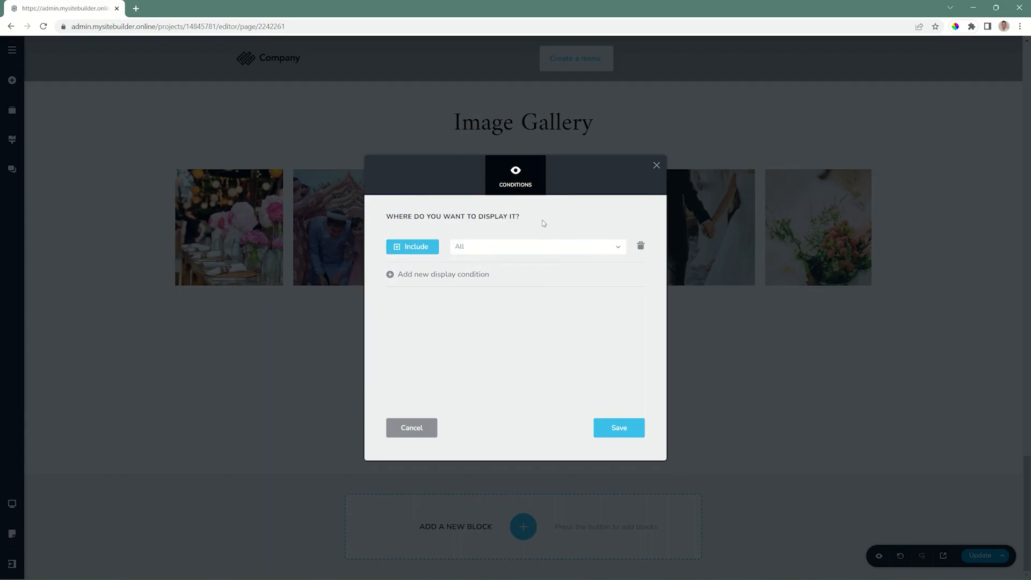
click(571, 254)
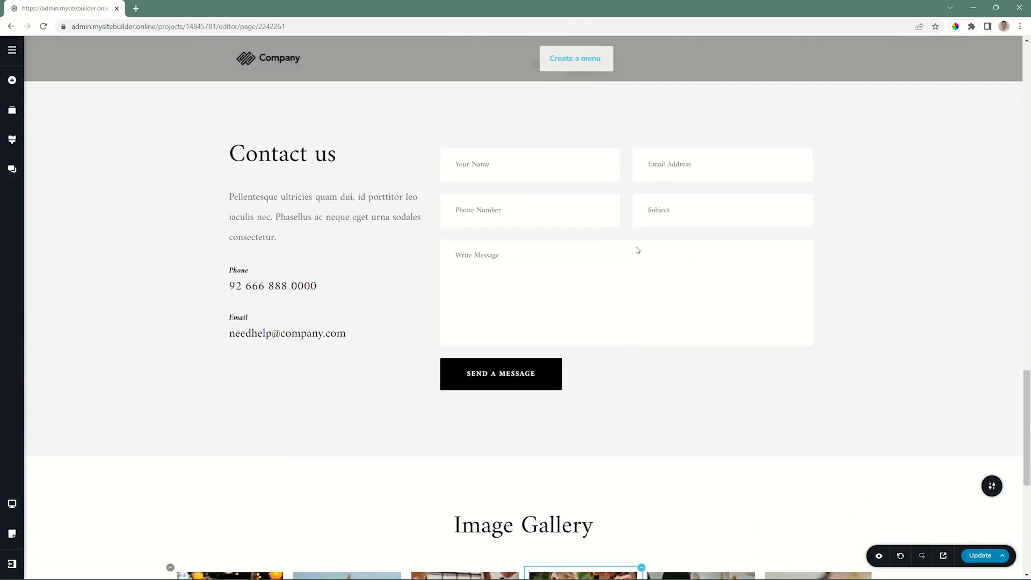
Check how the semi-transparent header looks over the page sections above the footer.
scroll(637, 250, up, 10)
scroll(637, 249, up, 15)
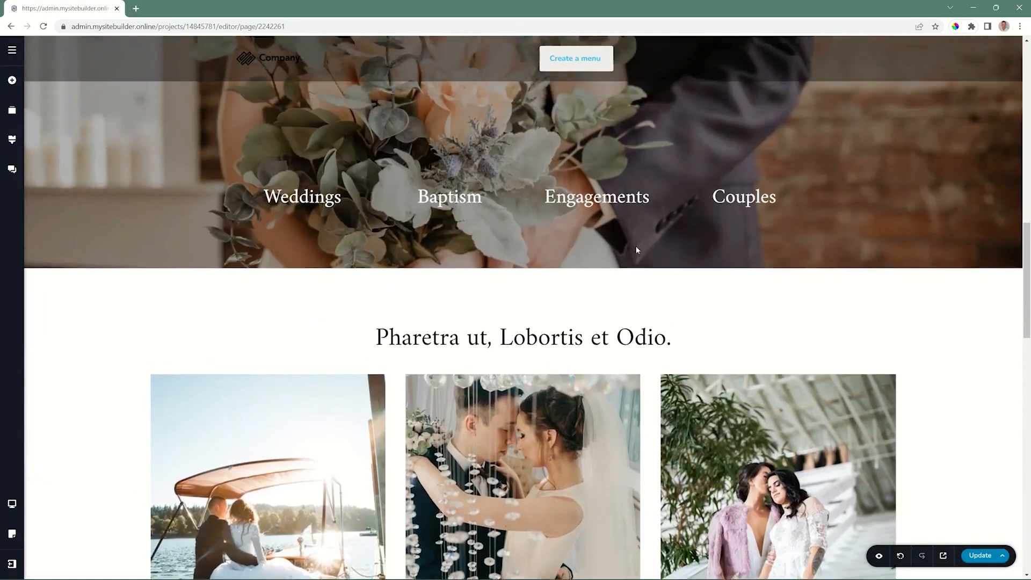